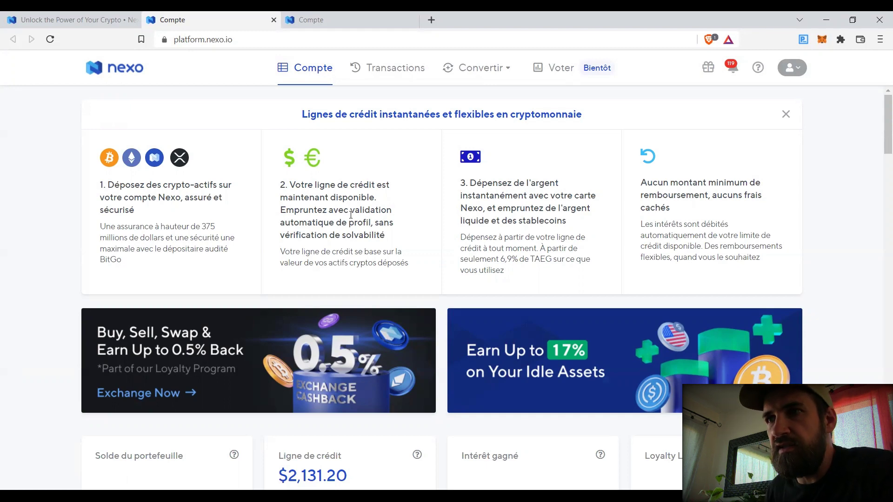
Review the account summary figures and the Loyalty Level card on the account overview
scroll(782, 254, down, 3)
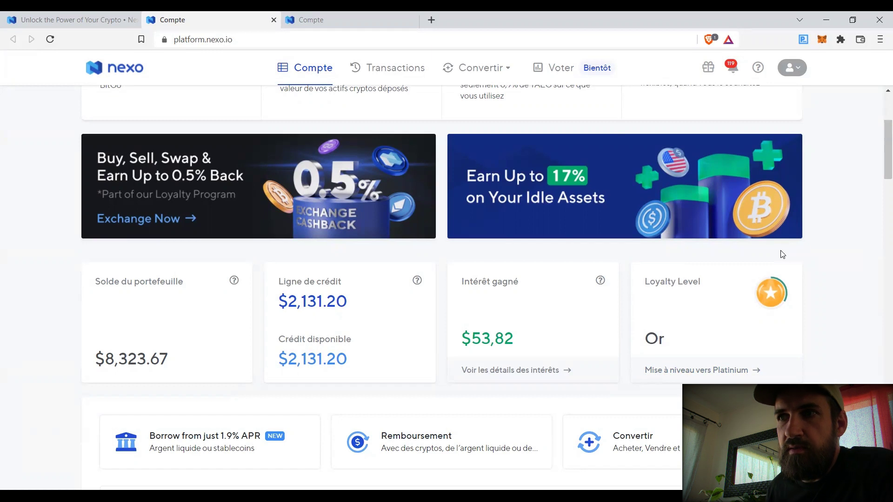
drag(648, 282, 686, 284)
click(692, 289)
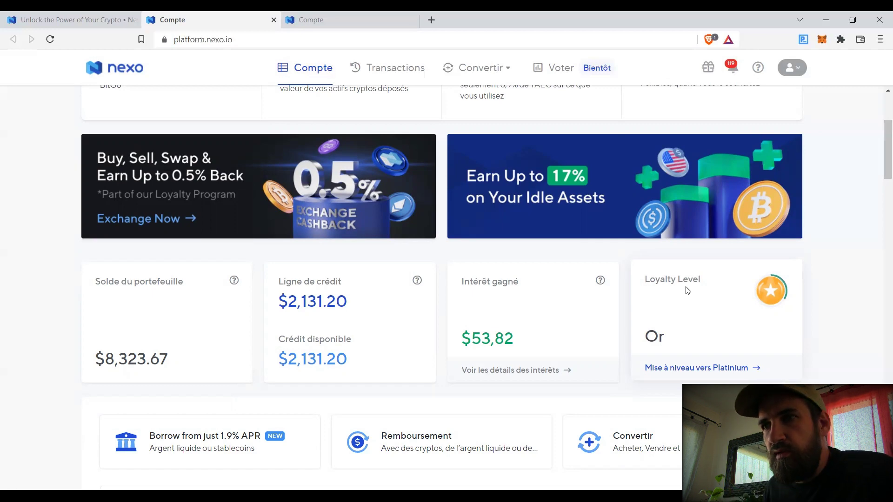
Look through the asset list, comparing each asset's balance, credit line and maximum interest rate
scroll(687, 291, down, 8)
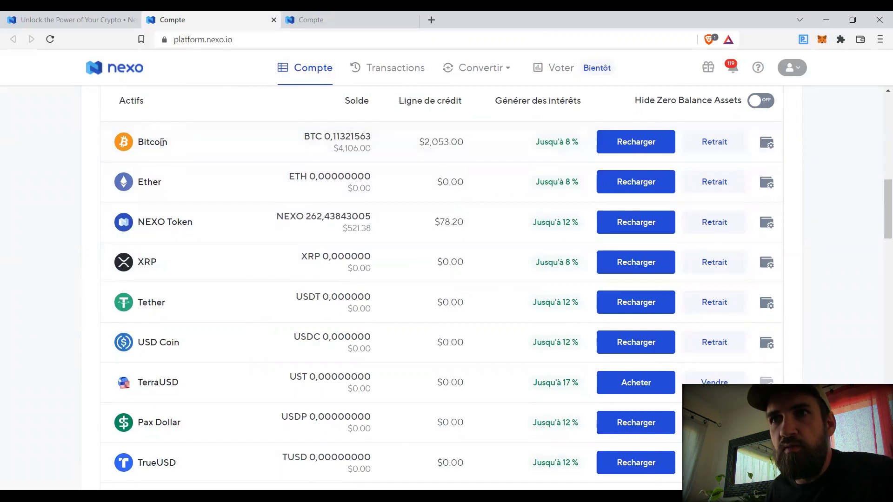
scroll(215, 243, down, 2)
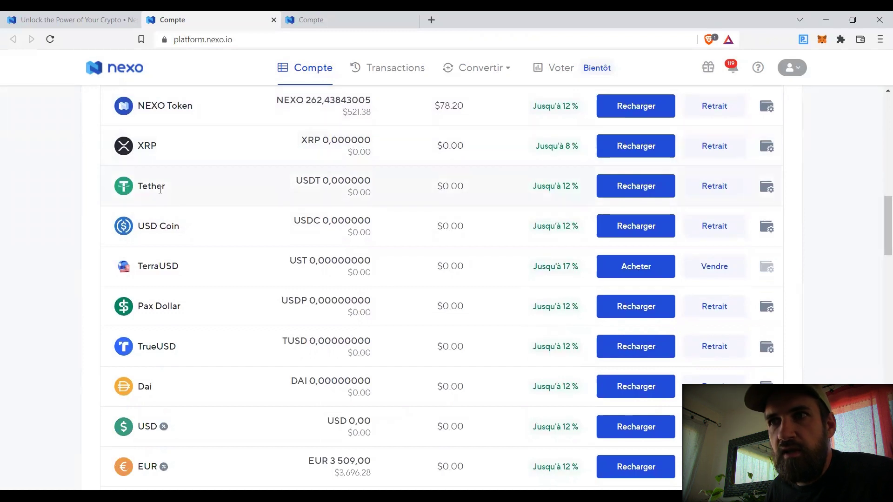
scroll(198, 195, down, 1)
scroll(198, 196, down, 1)
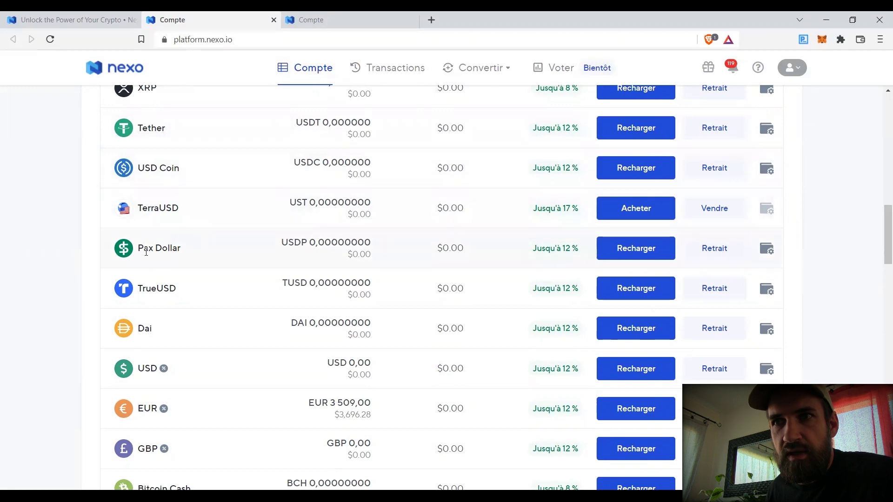
scroll(181, 333, down, 8)
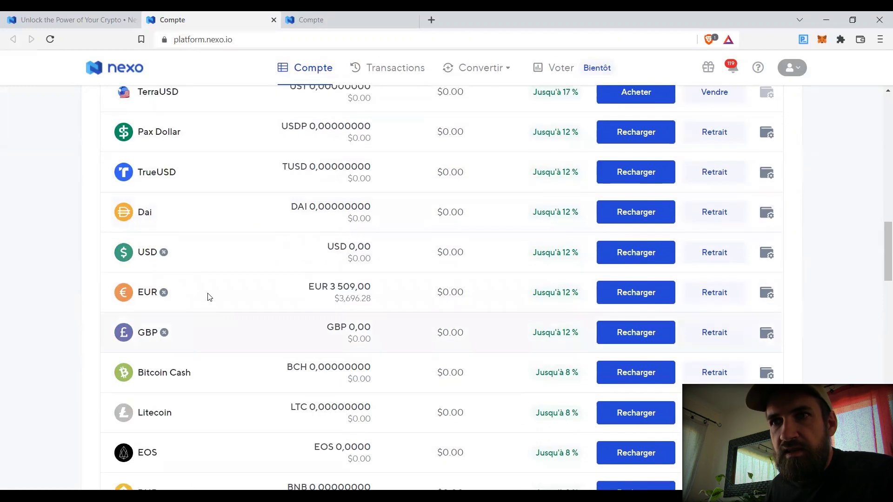
scroll(231, 284, down, 15)
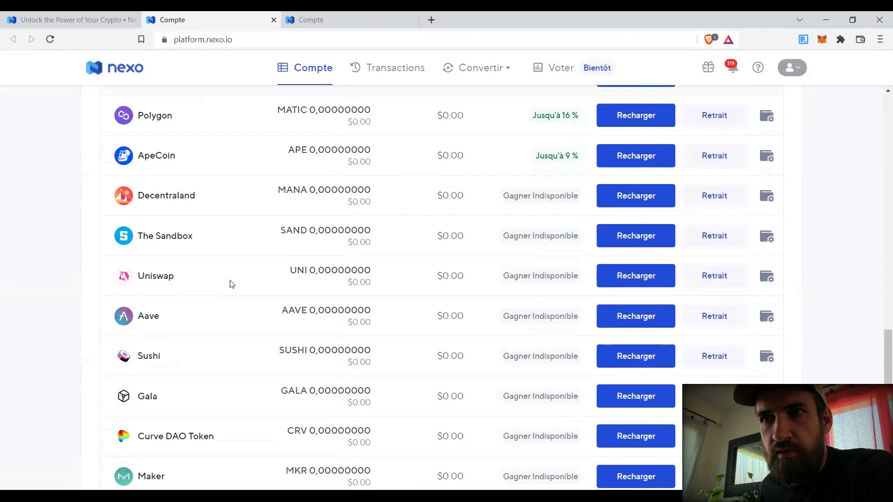
scroll(230, 283, down, 3)
scroll(219, 285, up, 15)
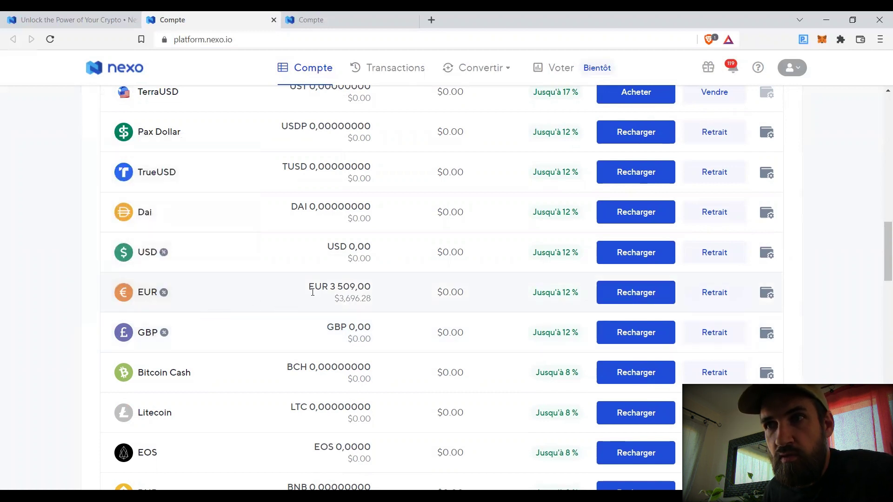
scroll(369, 303, up, 1)
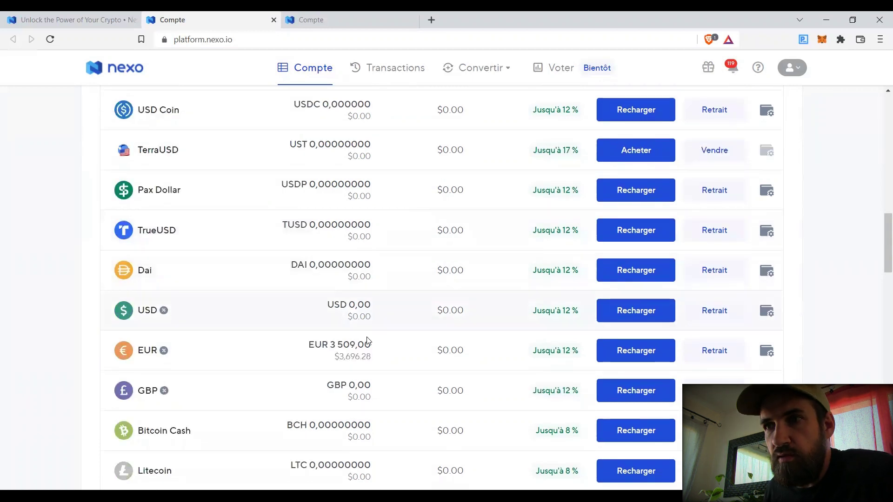
scroll(389, 315, up, 5)
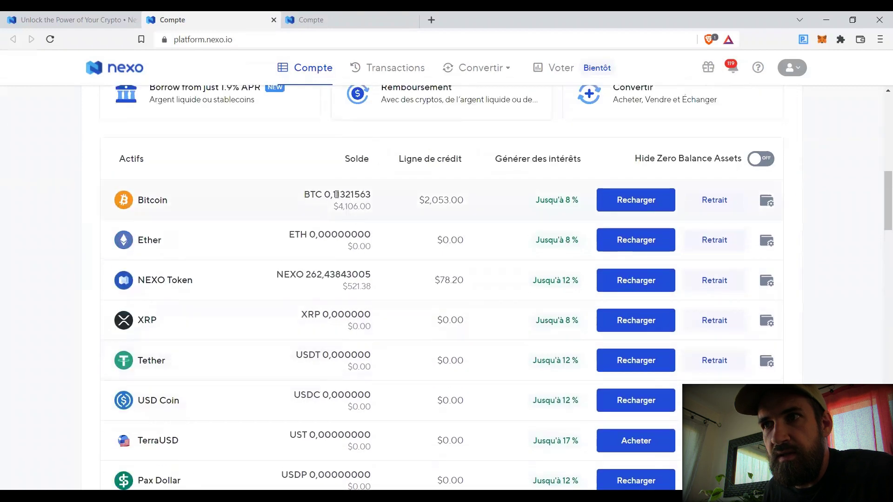
Inspect Bitcoin's deposit details and its withdrawal form with the New Address option, closing both without submitting anything
click(632, 205)
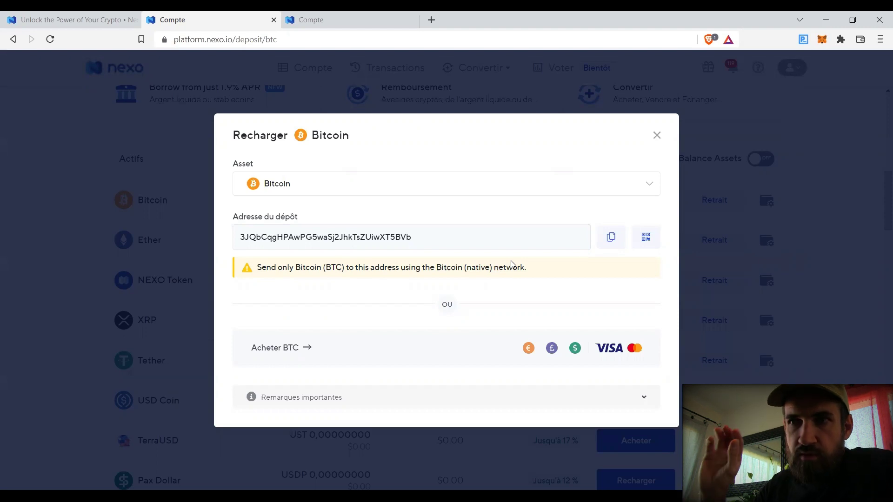
click(656, 135)
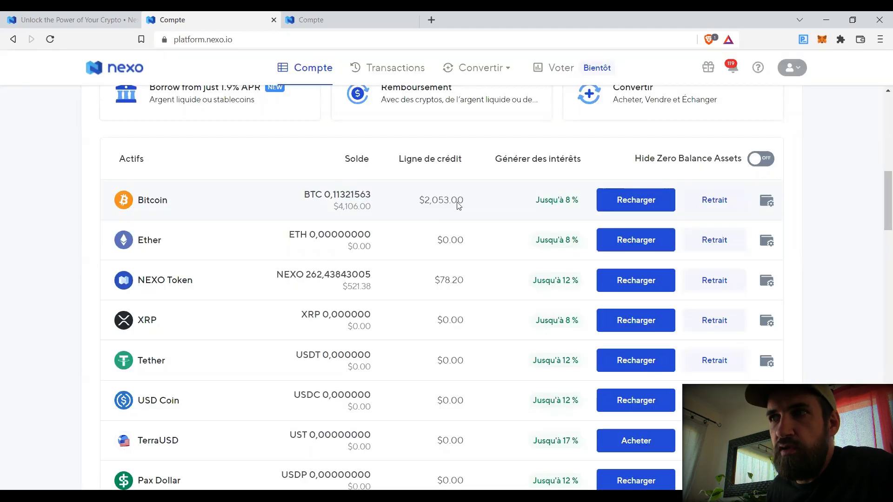
click(729, 210)
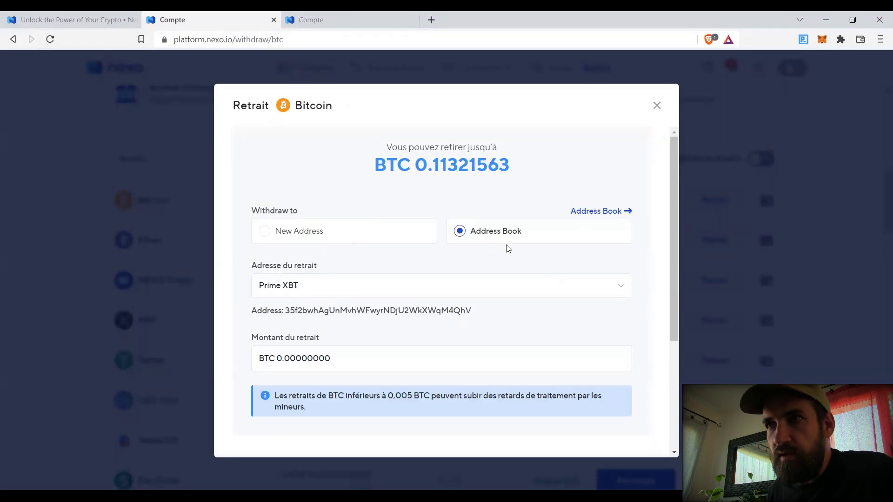
click(275, 232)
click(271, 284)
scroll(601, 290, down, 1)
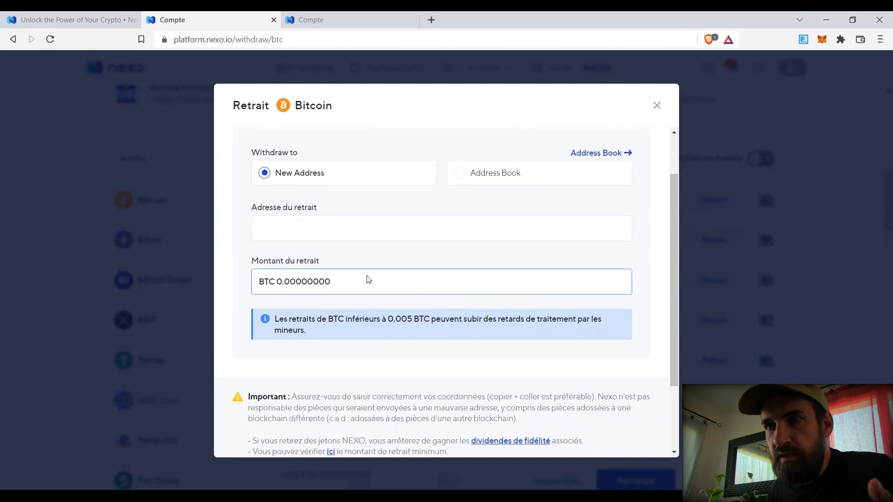
scroll(374, 278, down, 1)
scroll(390, 293, up, 2)
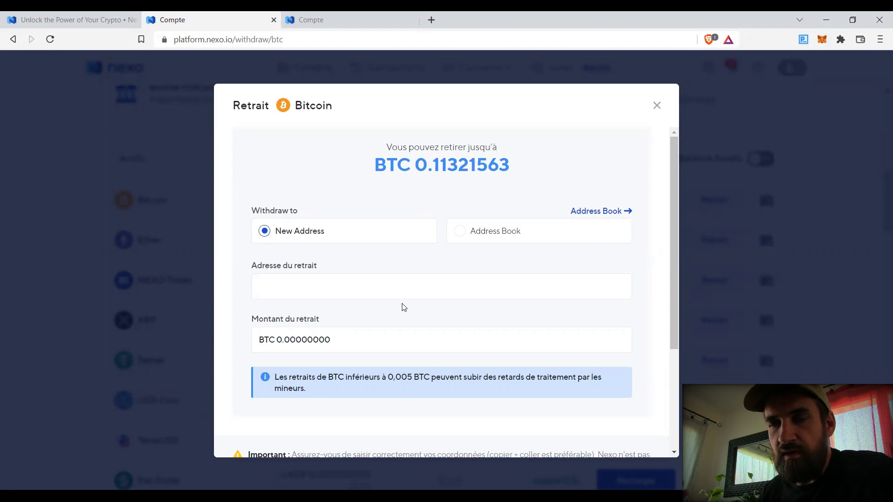
click(656, 105)
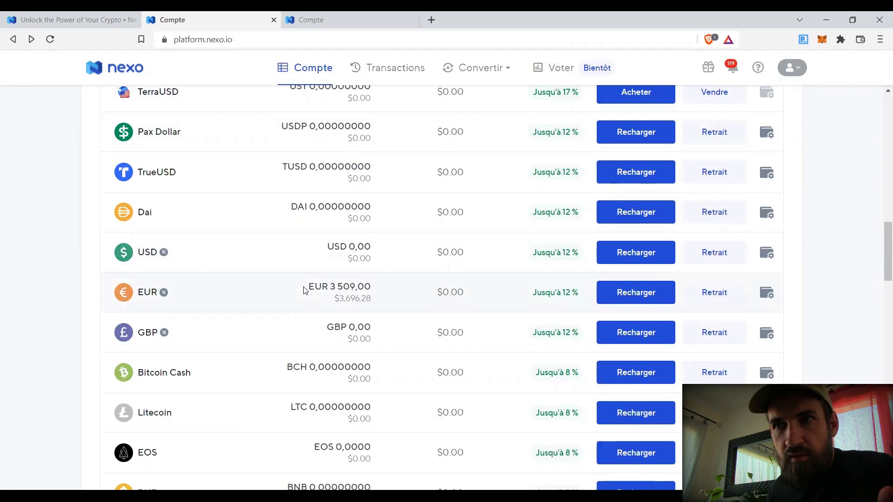
Open the EUR top-up and read its bank transfer conditions, including the minimum deposit
click(624, 297)
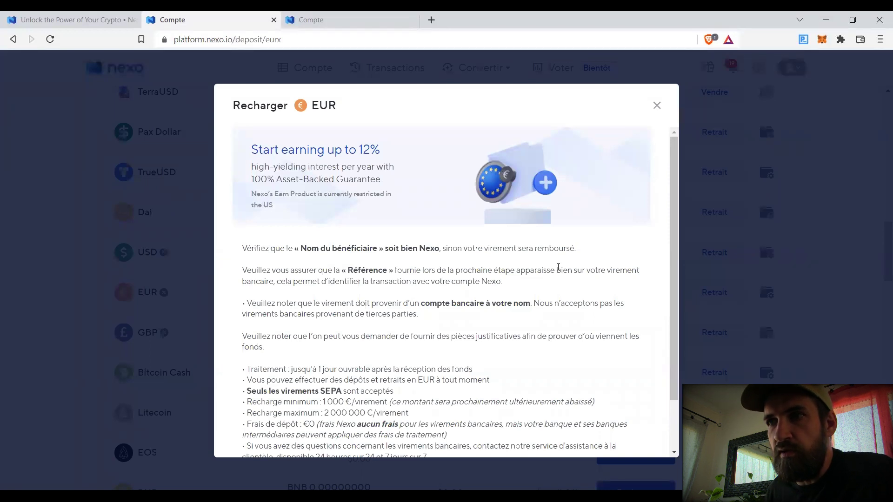
scroll(549, 269, down, 2)
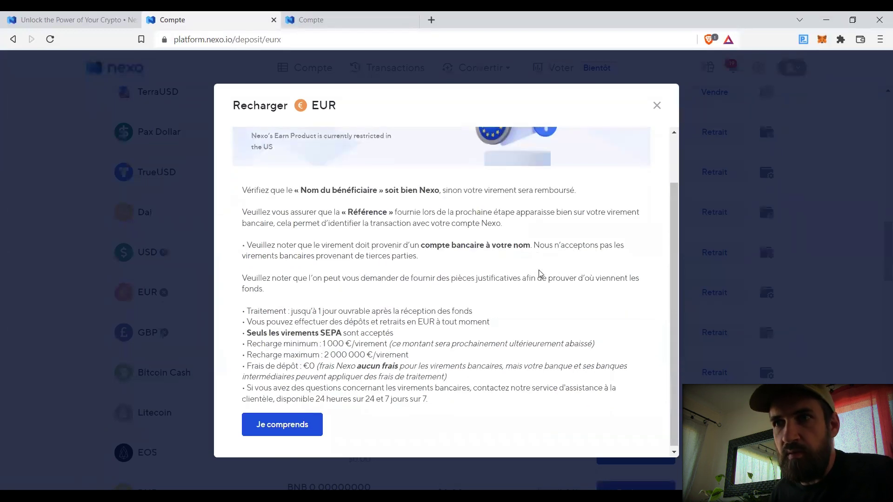
drag(240, 186, 510, 273)
click(510, 273)
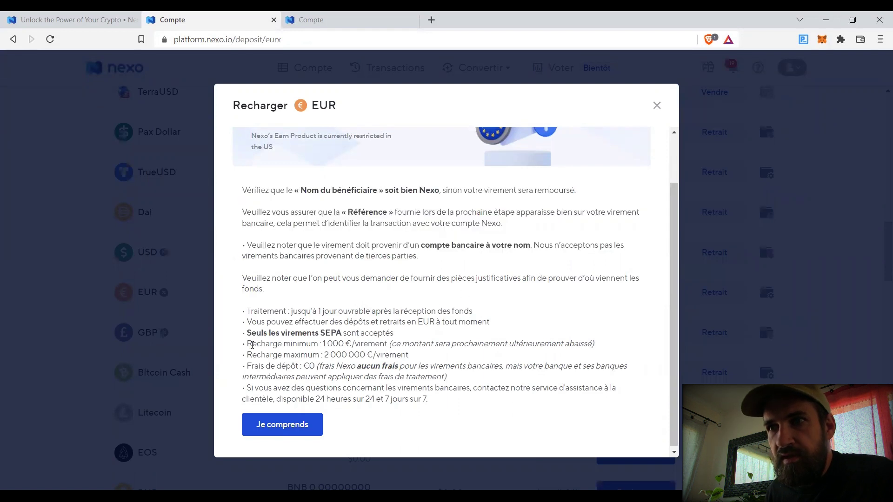
drag(249, 346, 371, 344)
click(371, 344)
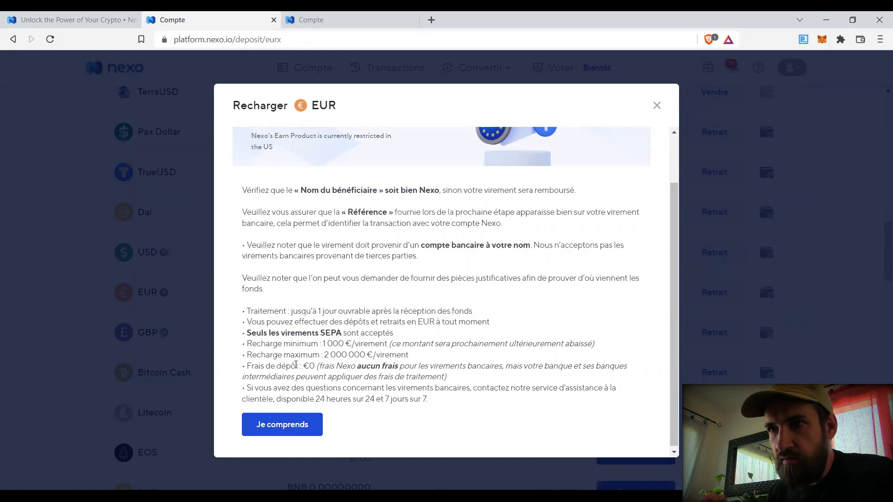
Acknowledge the EUR top-up conditions and examine the bank transfer details, especially the mandatory reference
click(311, 430)
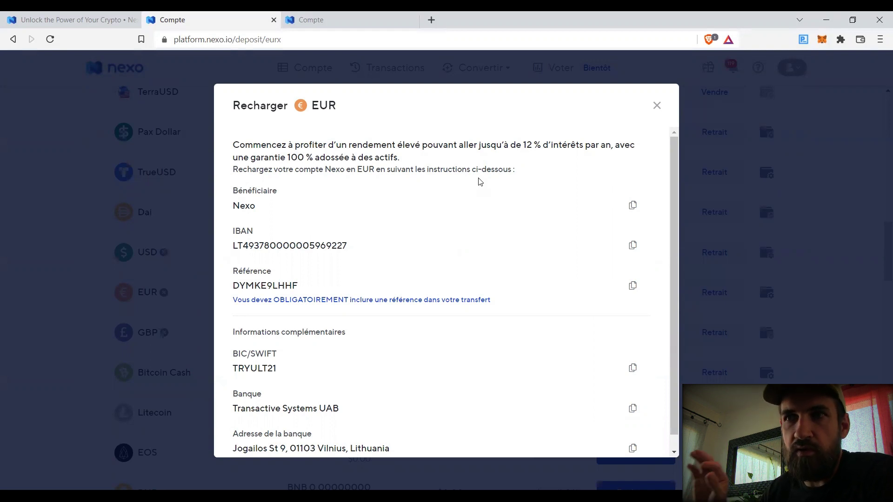
drag(232, 286, 300, 288)
click(258, 304)
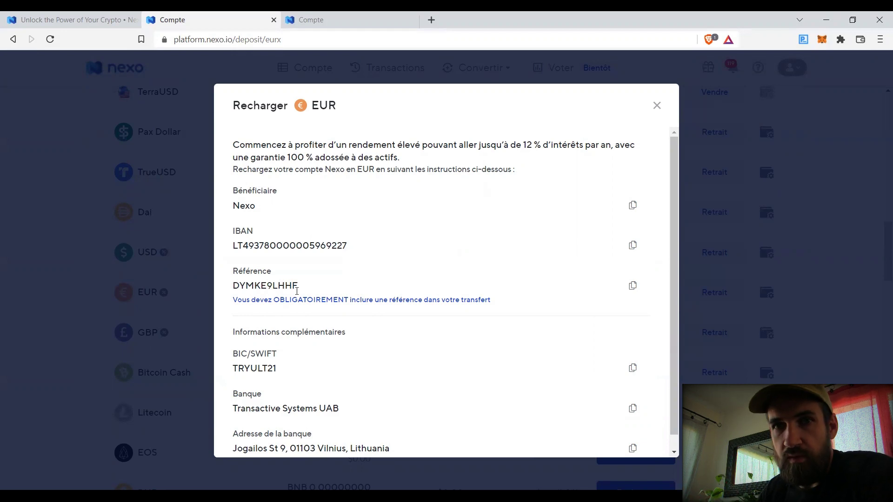
Leave the EUR top-up for the account overview and open the transaction history
key(alt+Left)
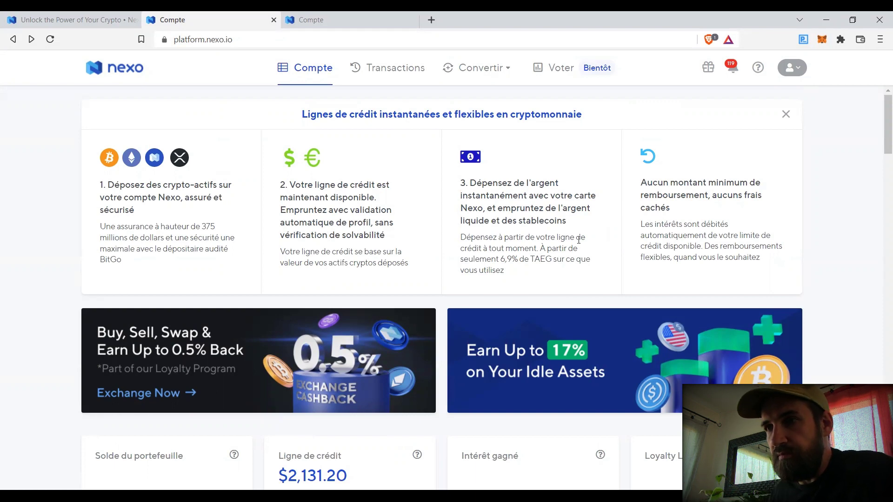
key(alt+Right)
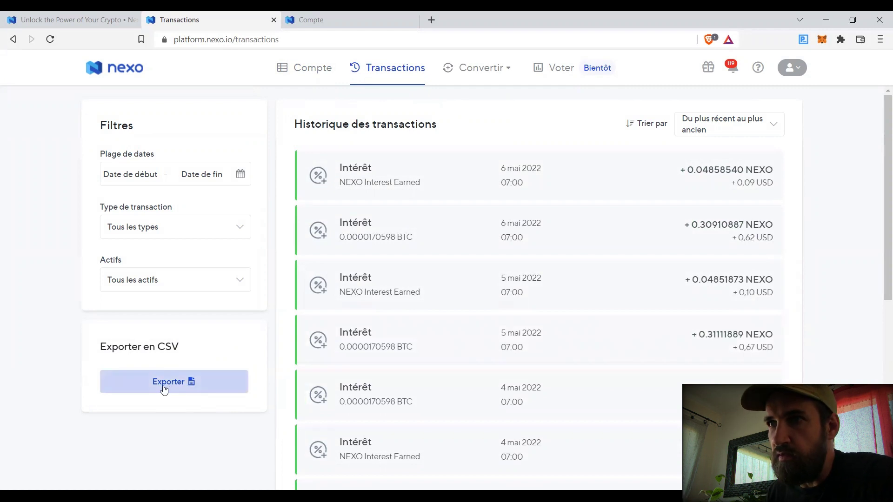
Preview an exchange of 100% of the savings wallet's available Bitcoin for NEXO Token, and cancel it
click(507, 69)
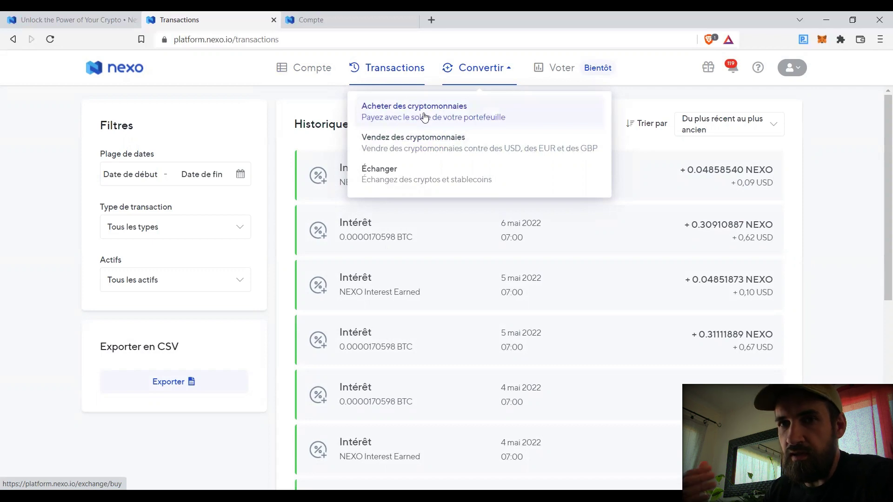
click(444, 180)
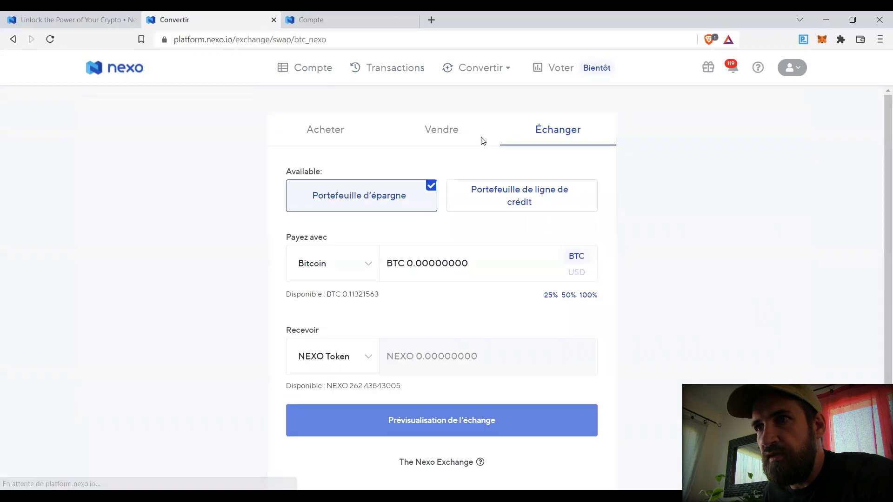
scroll(366, 229, down, 1)
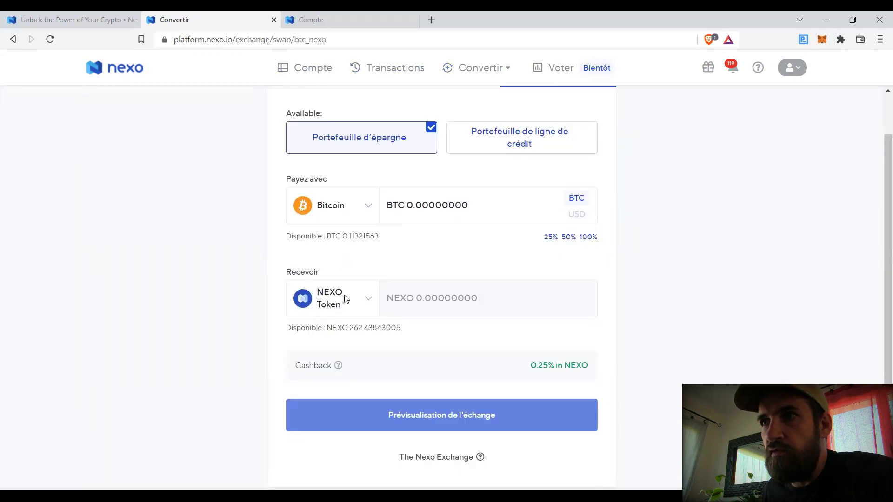
click(585, 241)
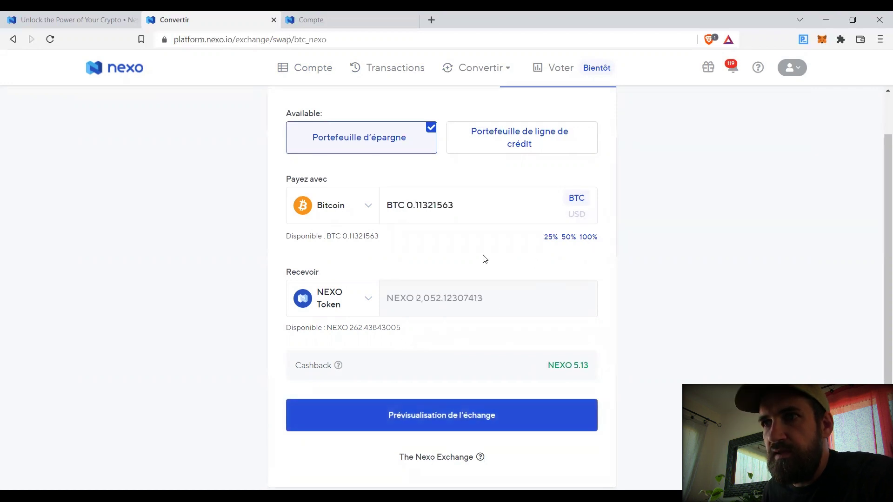
click(448, 421)
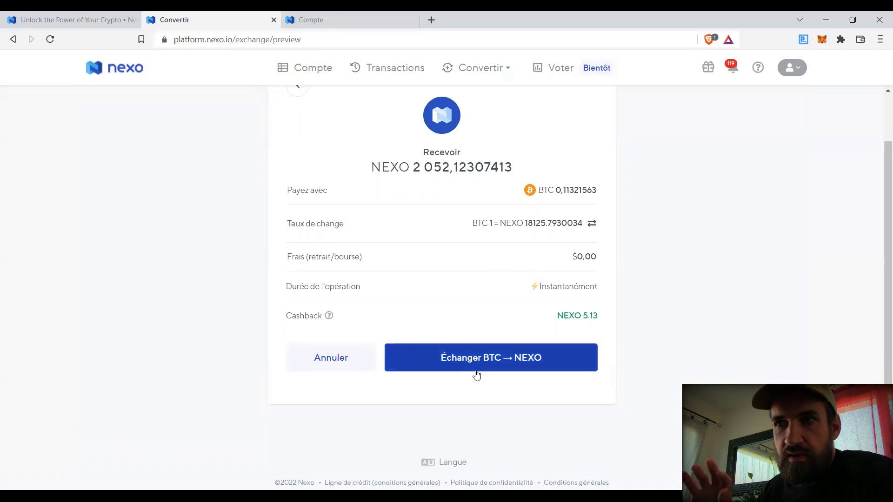
mouse_move(334, 318)
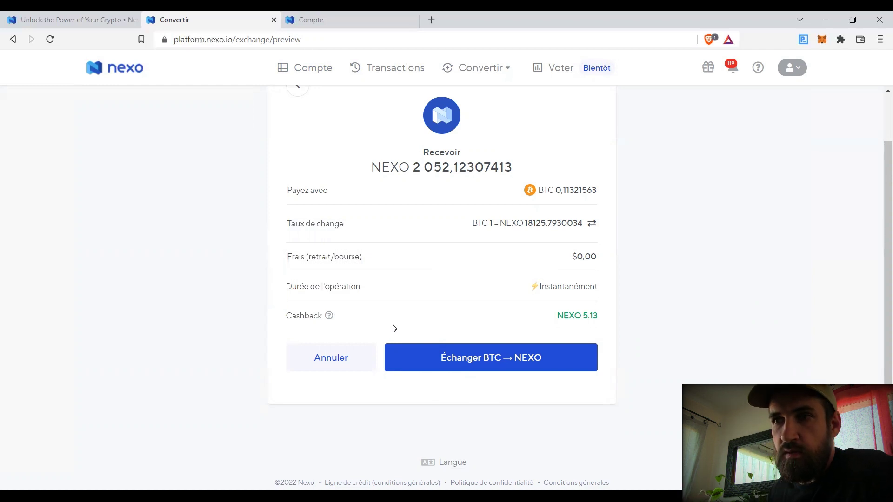
click(344, 367)
Open the loyalty levels from the account overview's Platinium upgrade card and compare each tier's requirements and benefits
click(314, 70)
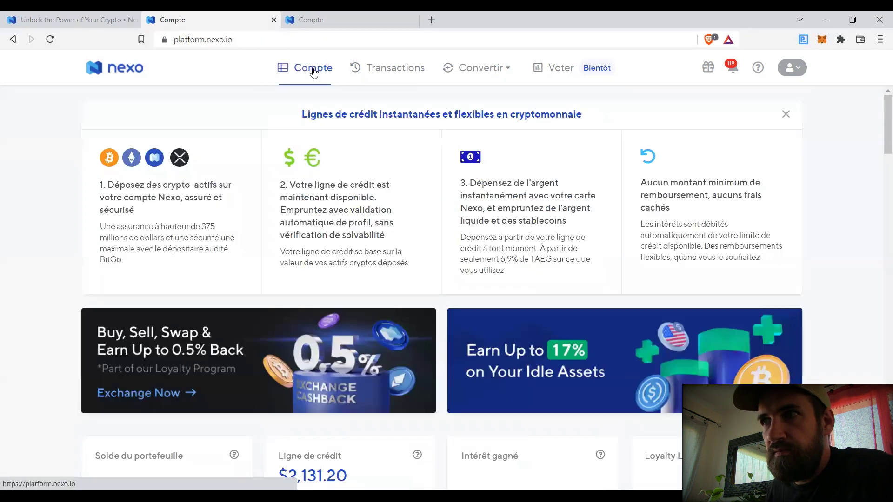
scroll(731, 171, down, 2)
scroll(732, 173, down, 3)
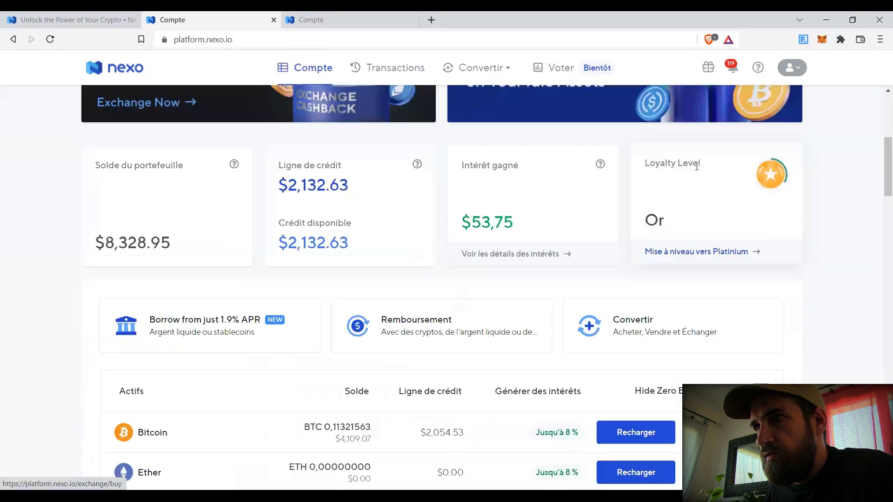
click(693, 254)
mouse_move(608, 219)
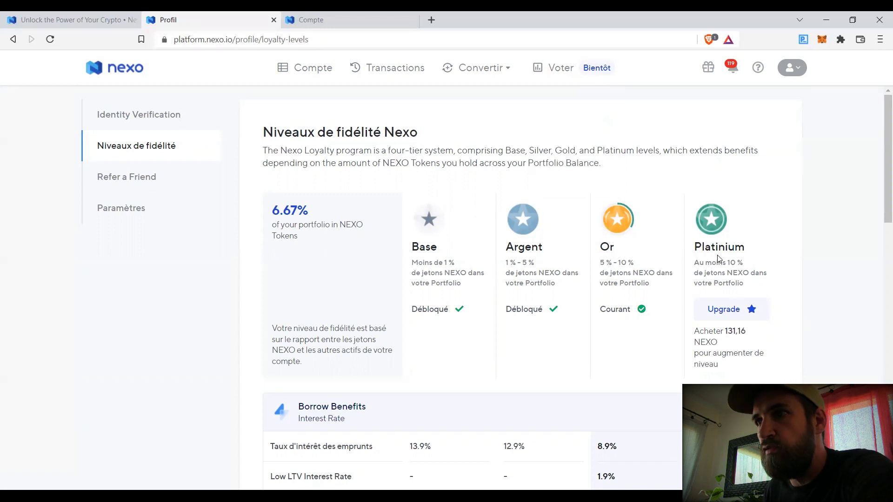
scroll(800, 283, down, 5)
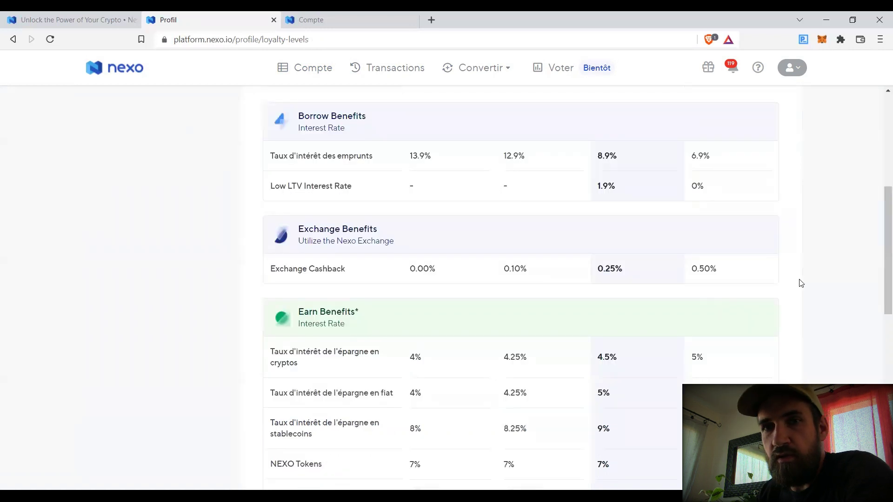
scroll(801, 283, up, 2)
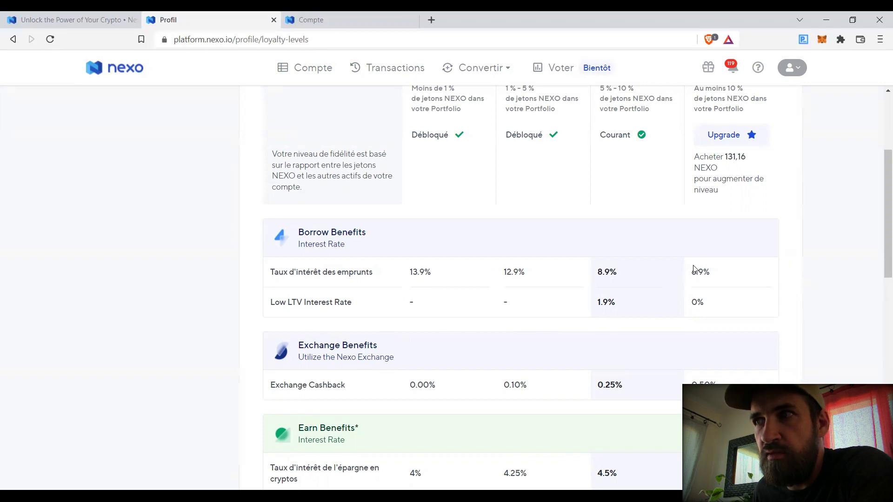
Compare the loyalty tiers' borrowing rates, exchange cashback and savings interest rates, along with the NEXO holding required for Platinium
scroll(747, 279, up, 1)
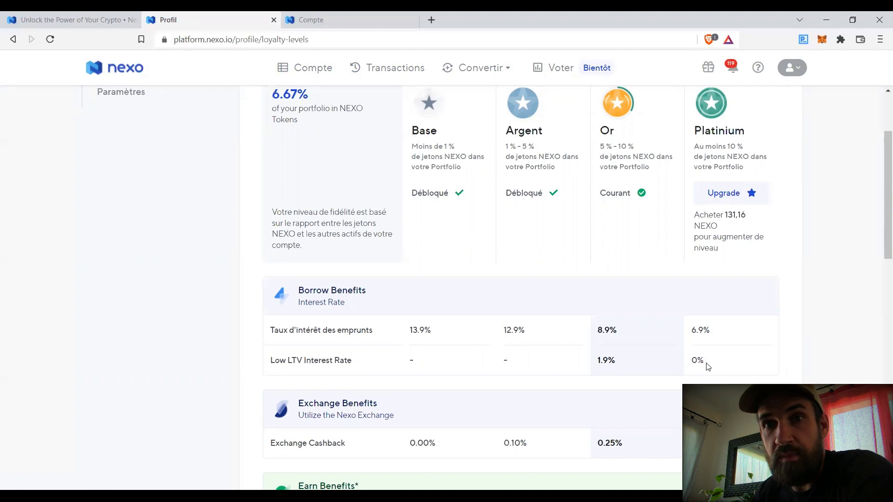
scroll(698, 360, down, 2)
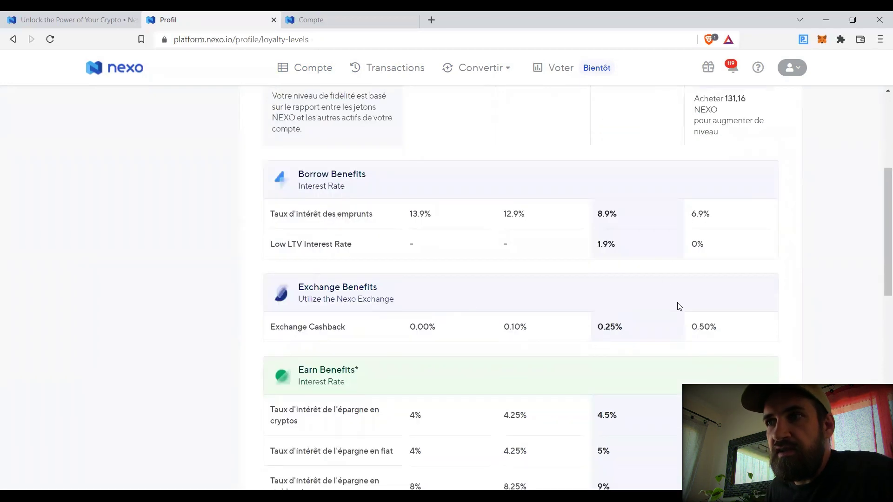
scroll(678, 307, up, 1)
scroll(679, 329, up, 1)
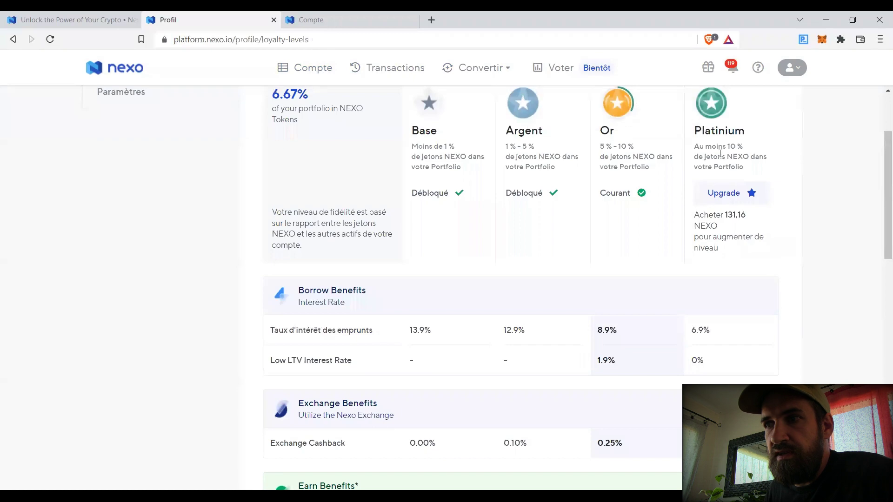
scroll(778, 322, down, 1)
scroll(779, 322, down, 2)
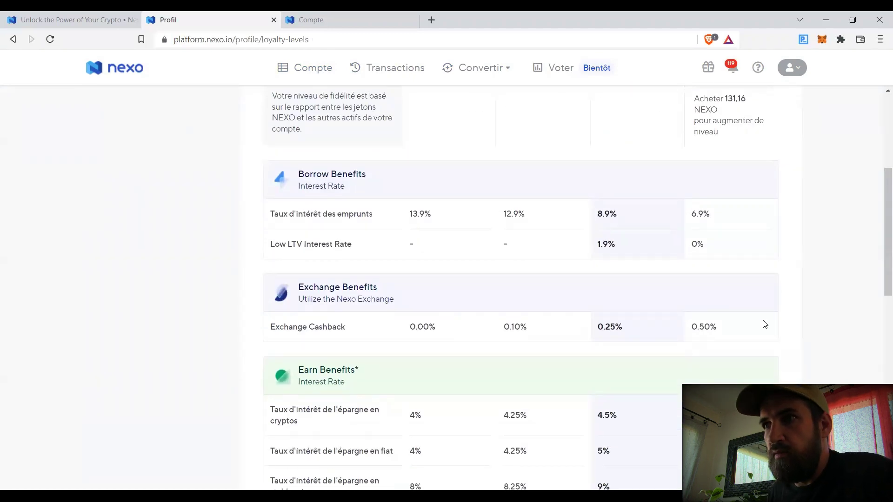
scroll(763, 323, up, 3)
scroll(779, 291, down, 2)
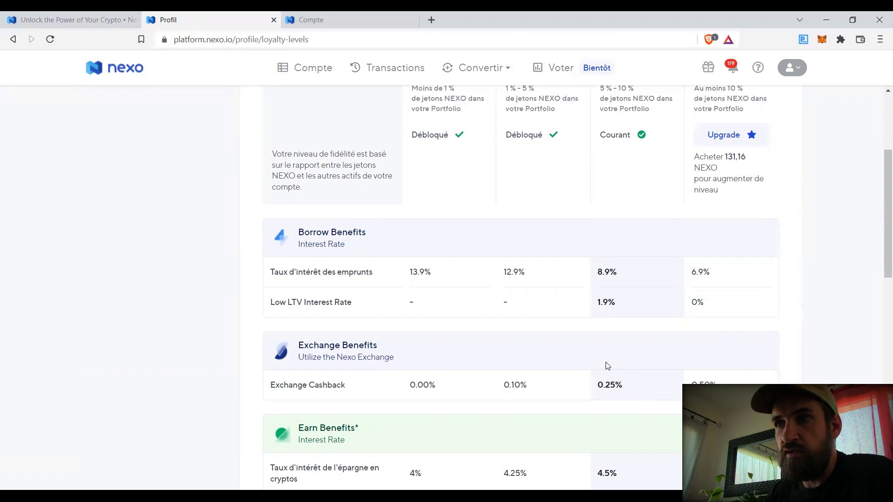
scroll(775, 379, up, 1)
scroll(763, 319, down, 1)
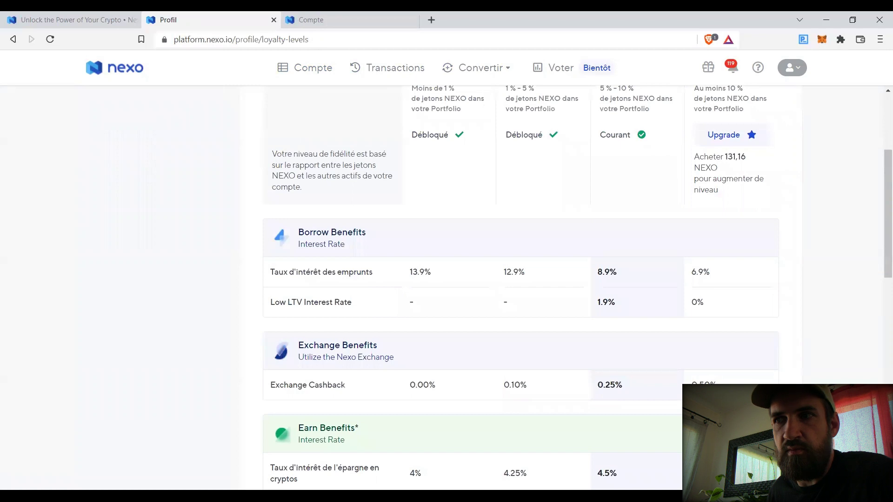
scroll(750, 379, up, 4)
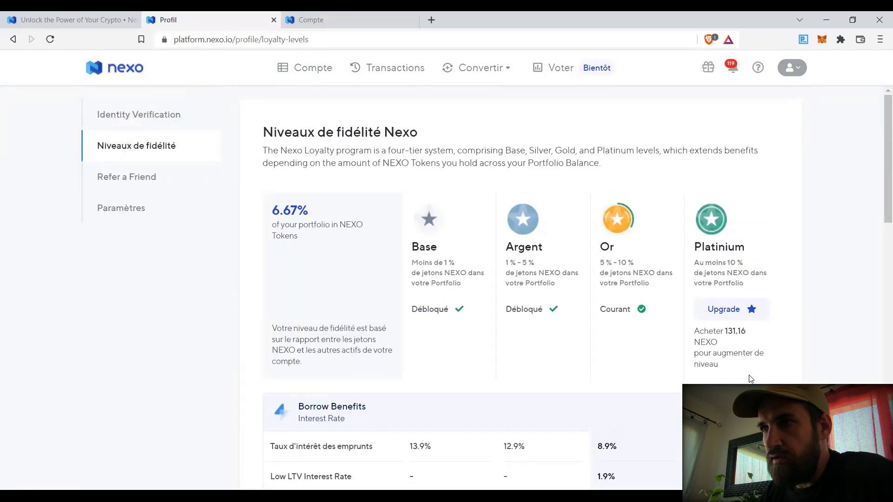
scroll(429, 235, down, 6)
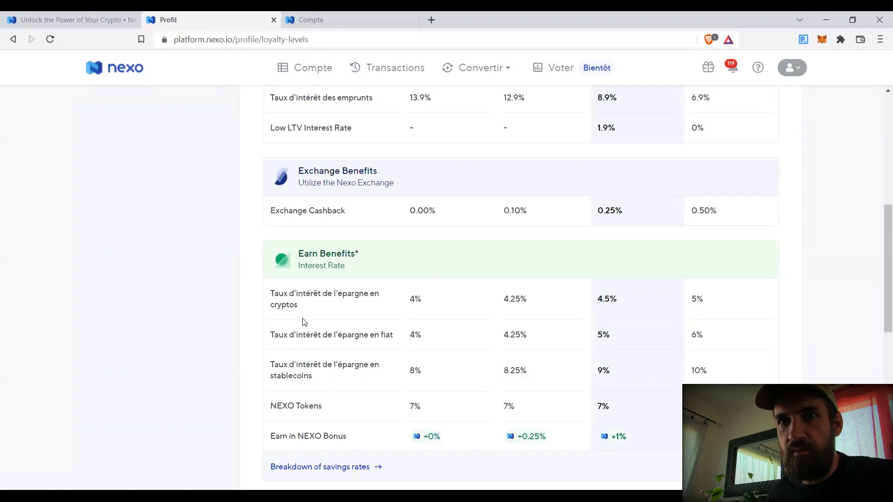
Return to the account overview and open the interest breakdown for the EUR savings balance
scroll(304, 323, up, 8)
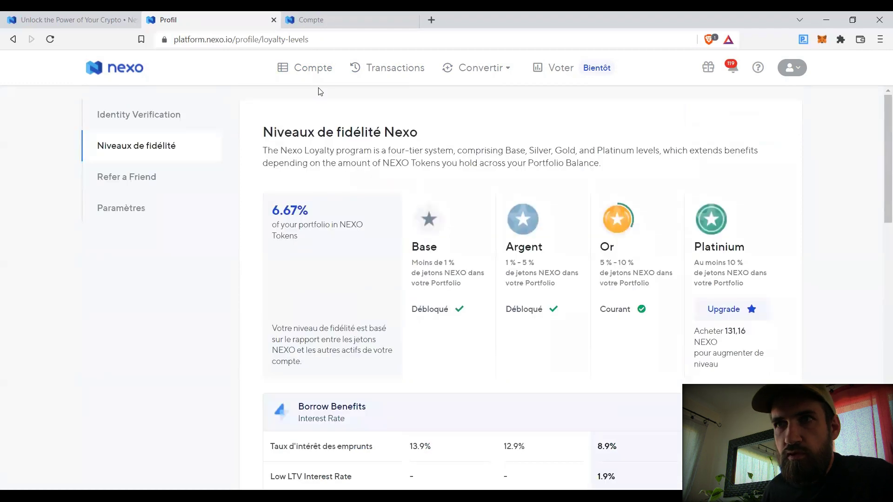
click(317, 70)
scroll(334, 255, down, 10)
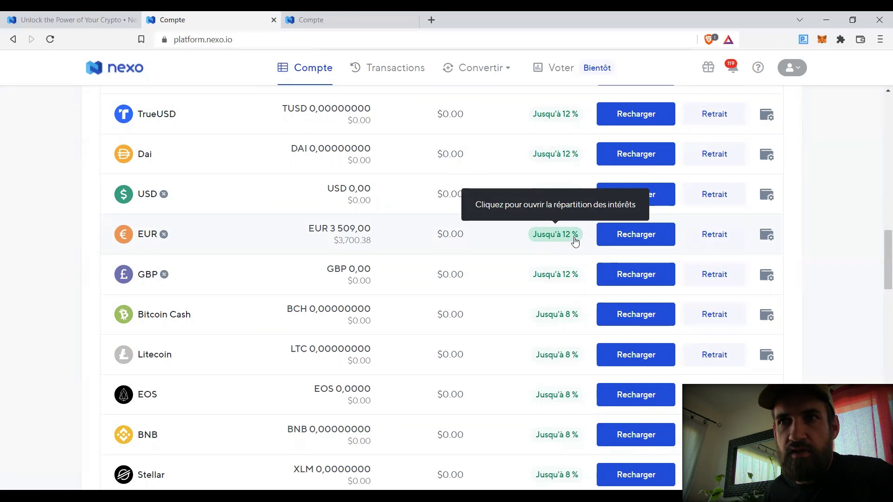
click(575, 241)
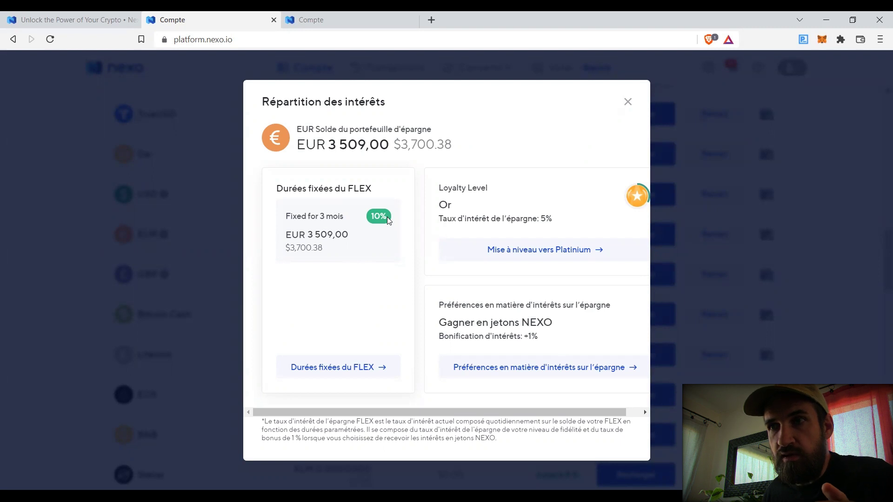
Open the EUR fixed terms and examine the active term's conditions and the options for creating another term
click(359, 297)
scroll(388, 179, down, 1)
scroll(389, 179, down, 2)
scroll(372, 319, up, 1)
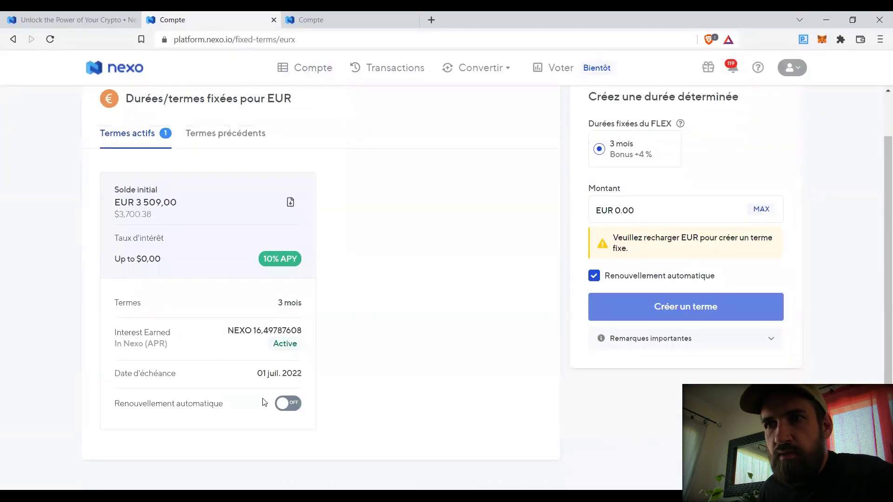
scroll(355, 375, up, 1)
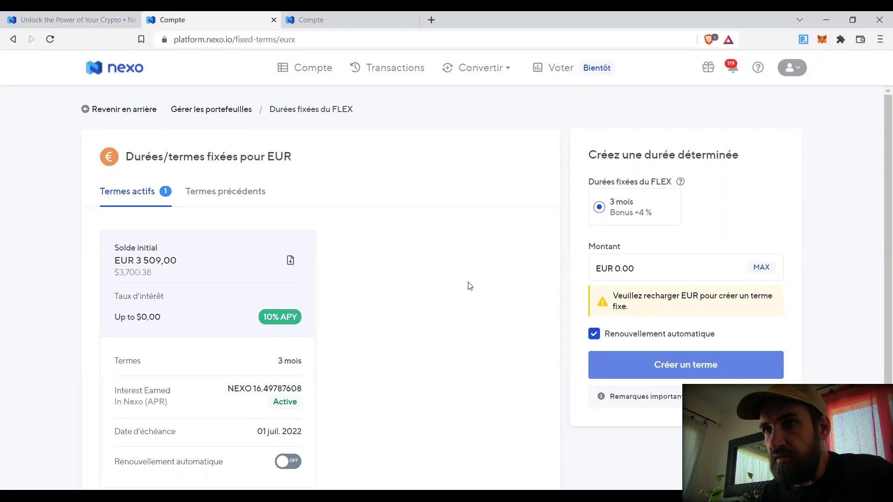
scroll(469, 285, down, 1)
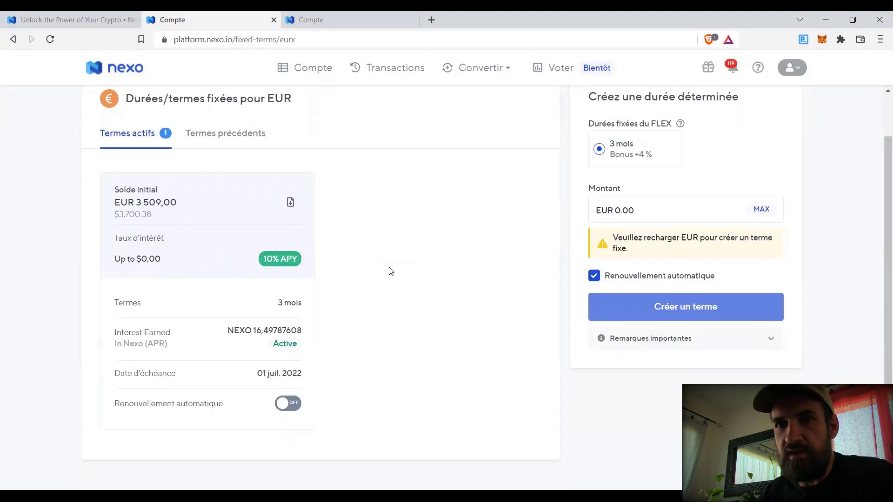
Open a Bitcoin withdrawal from the account overview and set the amount to 0.05 BTC for the saved Prime XBT address
click(313, 67)
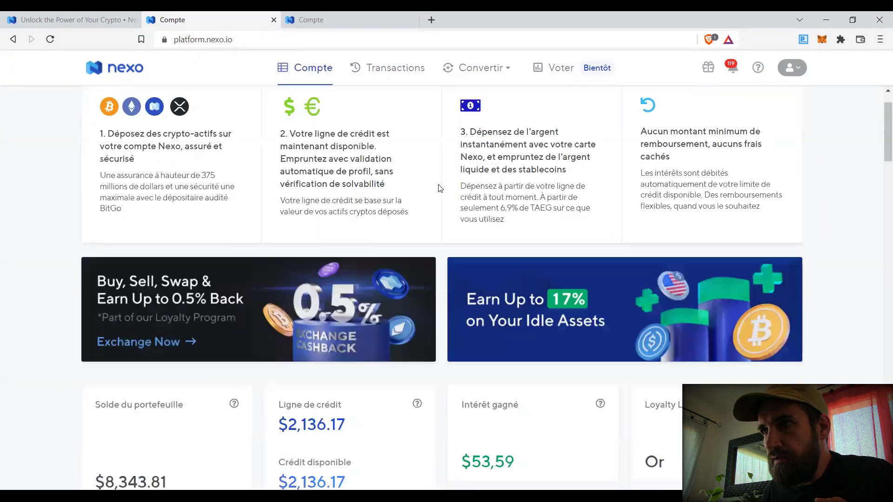
scroll(582, 224, down, 7)
click(713, 259)
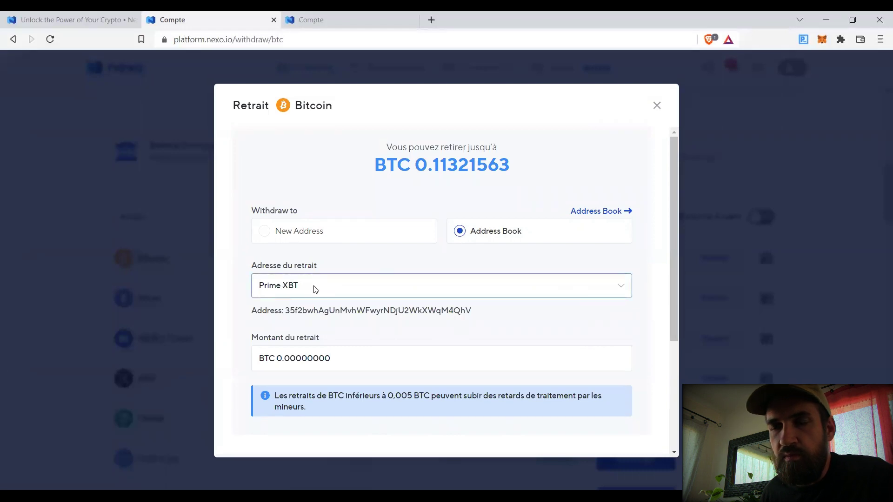
key(Tab)
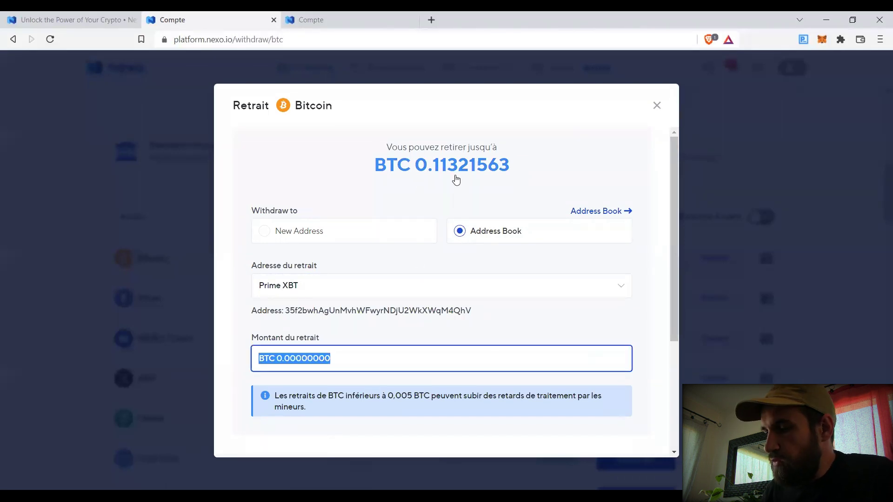
text(0.)
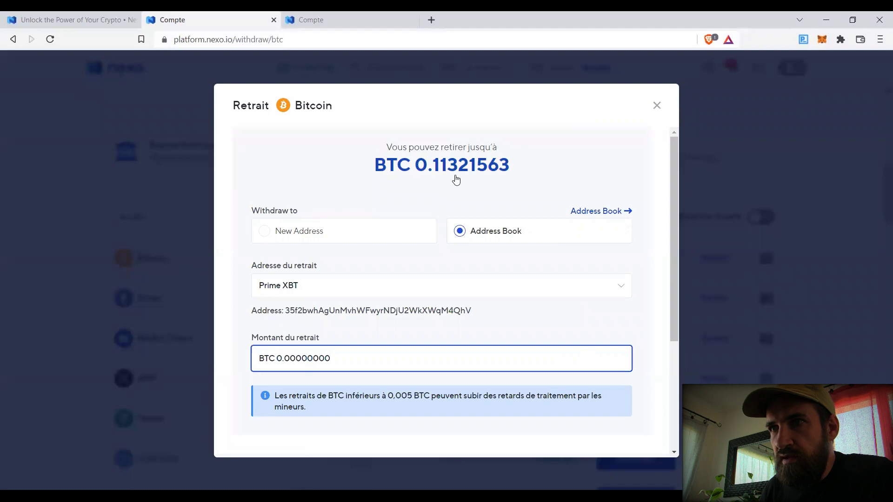
text(05)
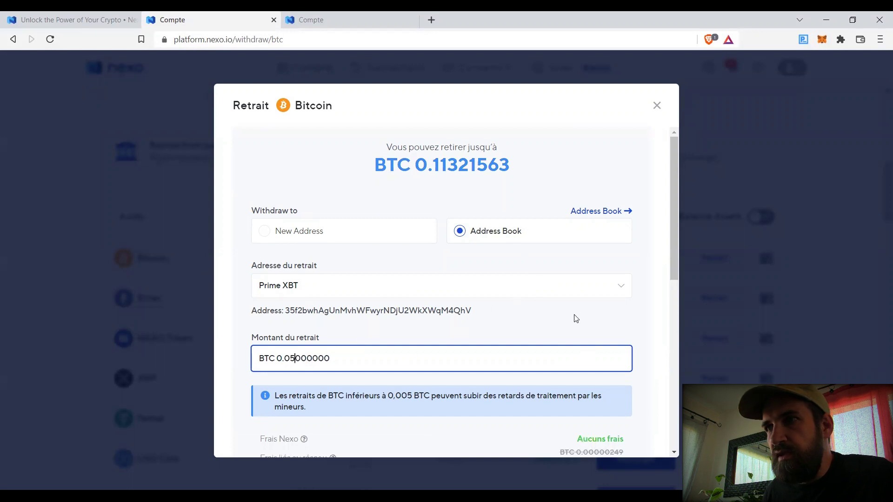
Review the Bitcoin withdrawal's fees, free-withdrawal allowance and credit-line impact, and close the form without submitting it
scroll(576, 319, down, 5)
scroll(579, 318, down, 1)
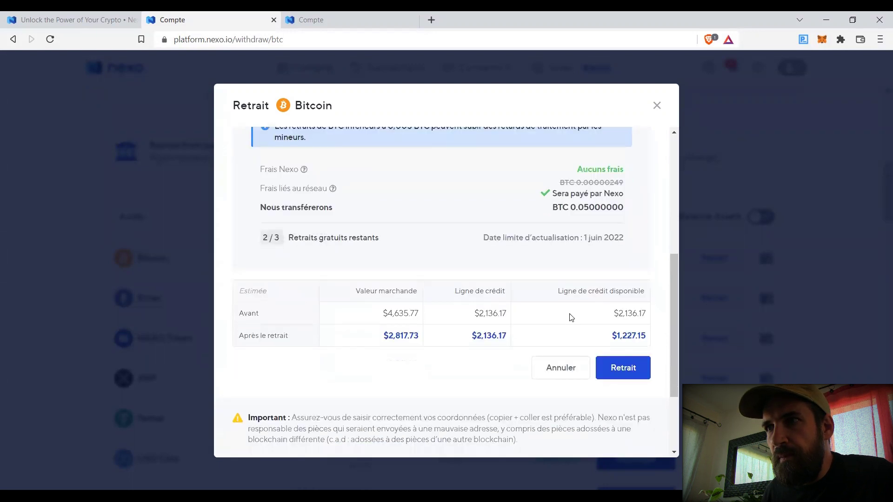
scroll(576, 319, up, 1)
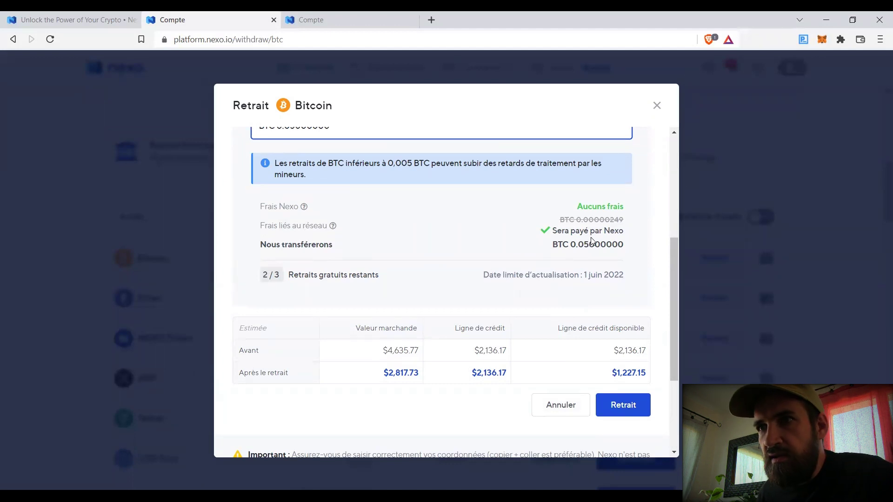
mouse_move(333, 225)
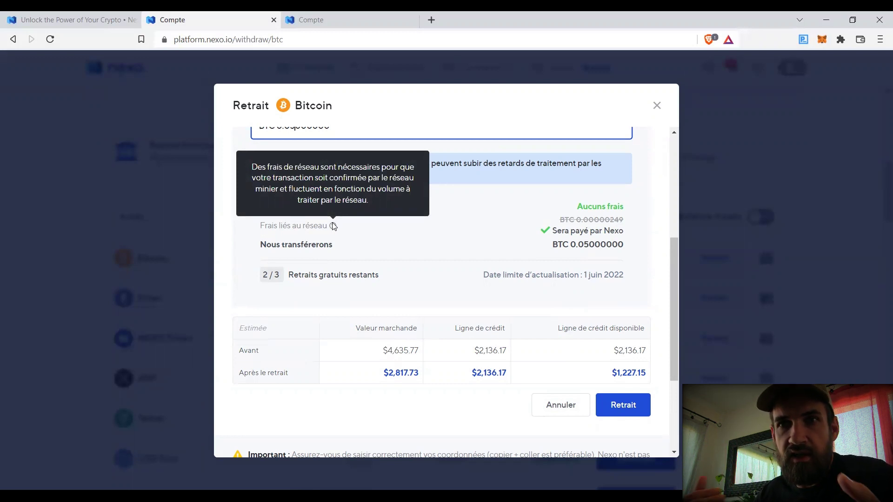
click(276, 276)
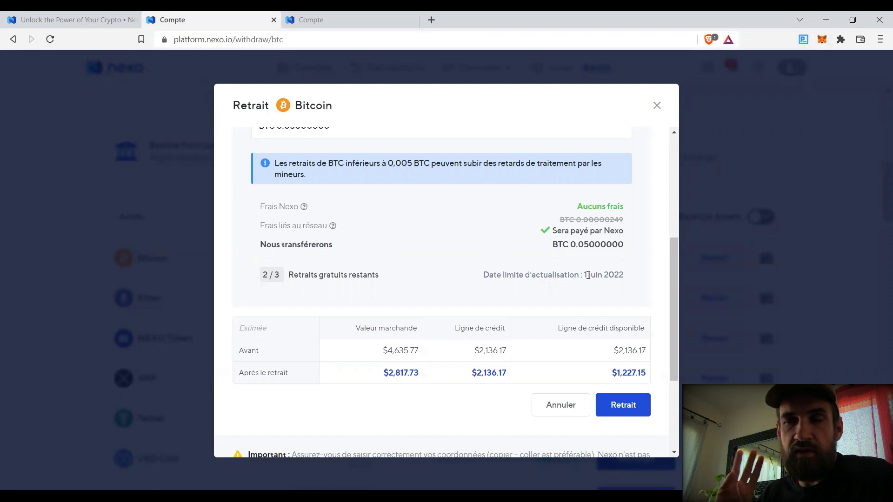
click(825, 224)
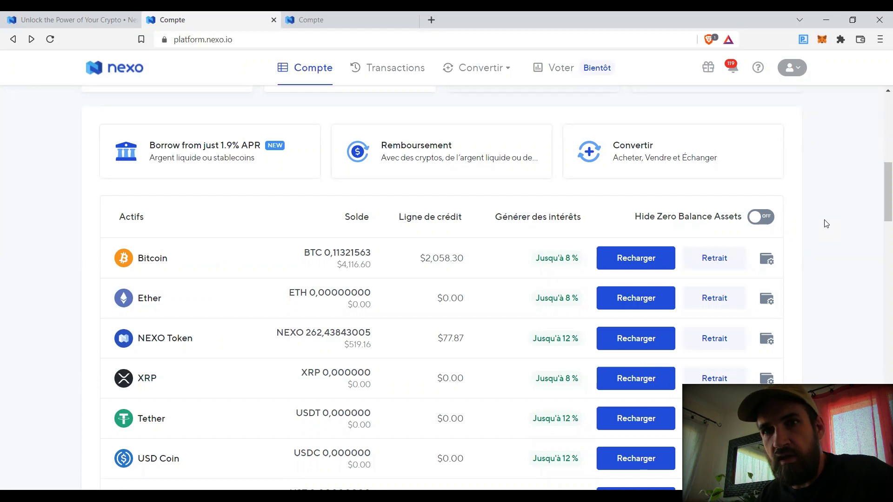
Review the balance and credit-line cards on the account overview and open the form for borrowing from the credit line
scroll(302, 335, up, 5)
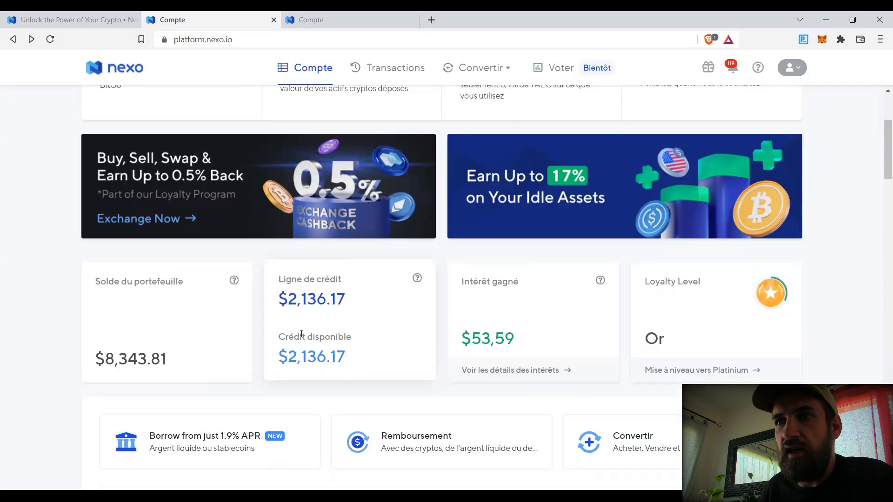
scroll(326, 251, down, 1)
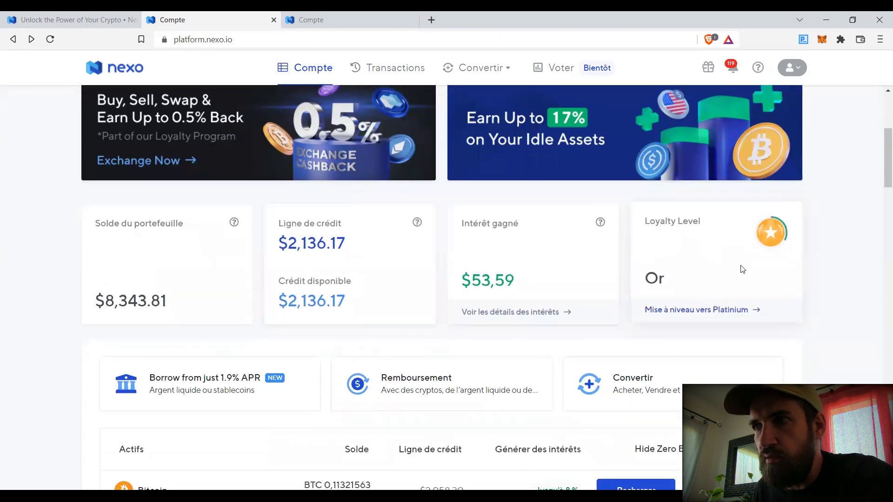
scroll(217, 295, down, 2)
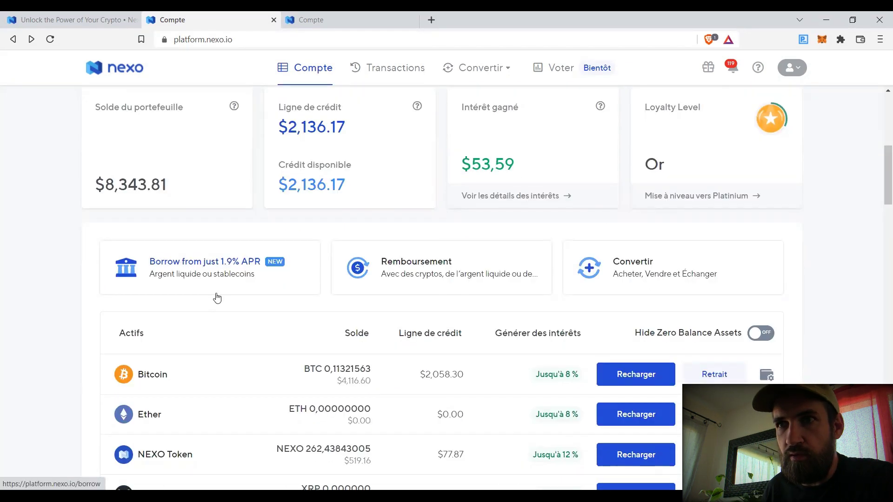
click(185, 264)
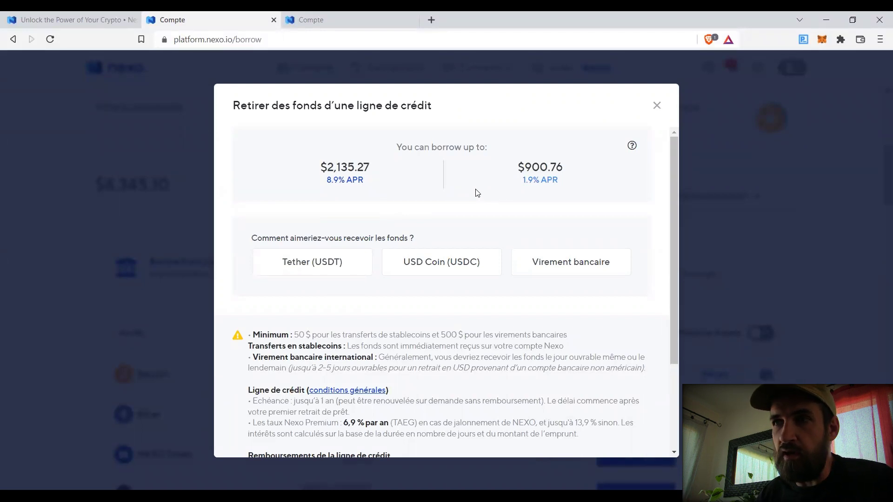
View the Tether (USDT) and USD Coin (USDC) payout options for the loan, and select bank transfer as the payout method
click(326, 270)
click(435, 269)
click(538, 268)
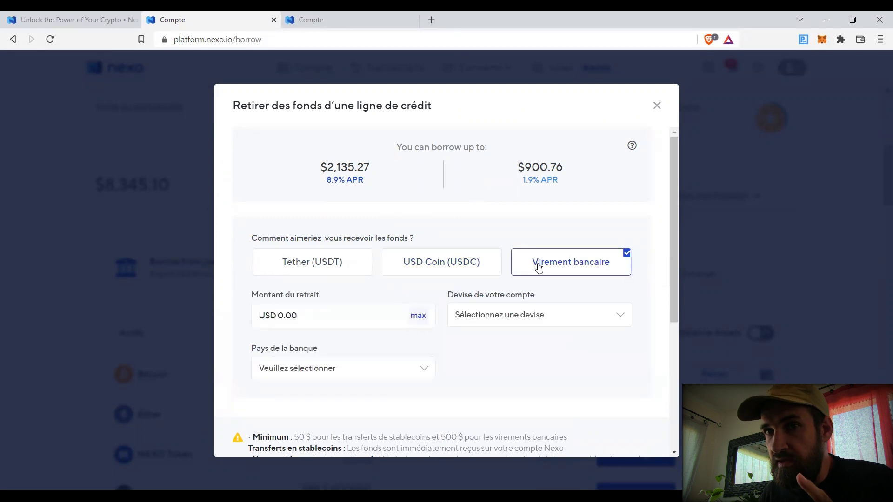